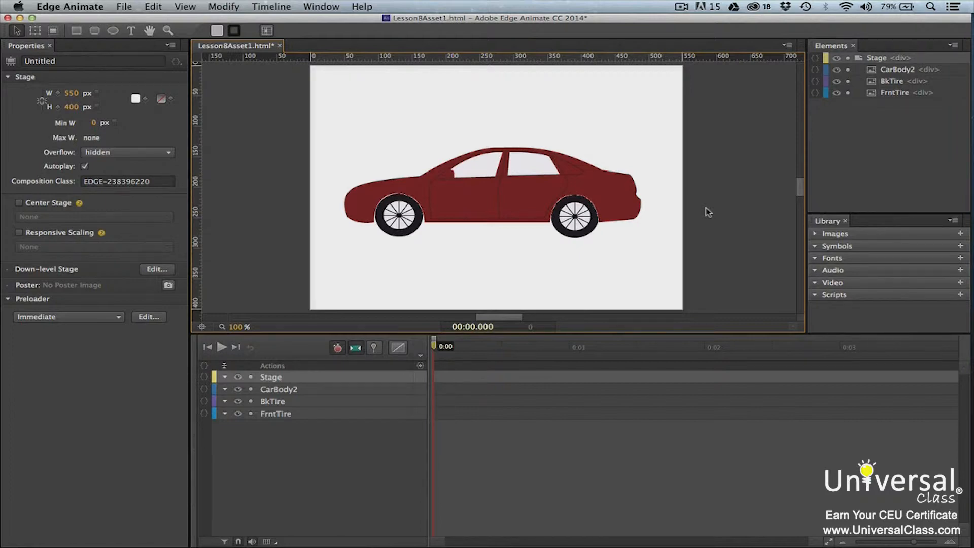
- Animate the back tire's rotation with a keyframe at 0:00 and a 360° rotation at 0:02
click(574, 235)
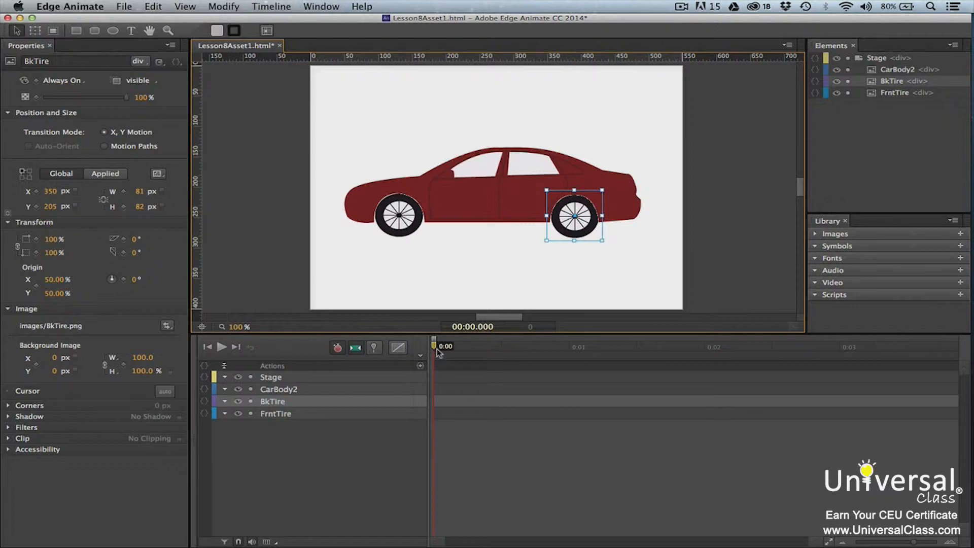
click(123, 280)
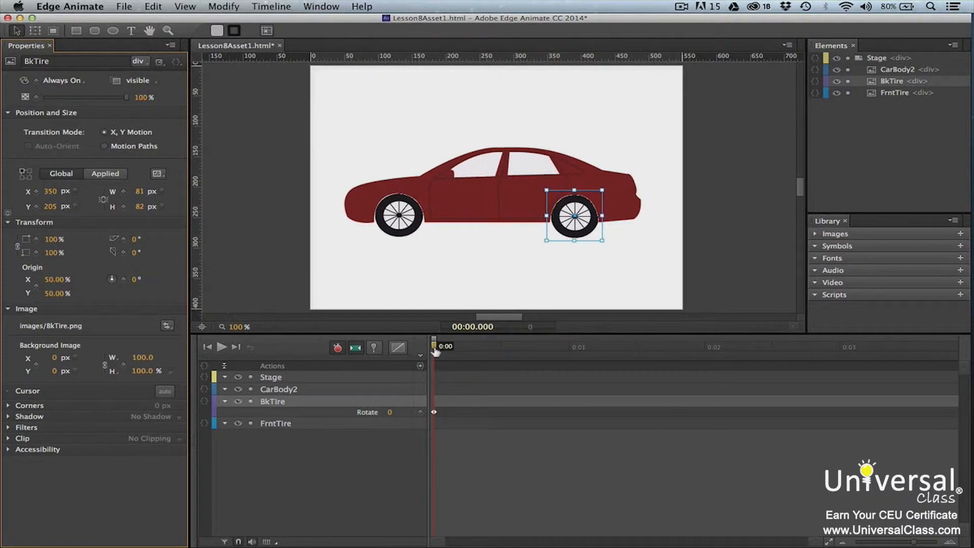
drag(435, 350, 708, 368)
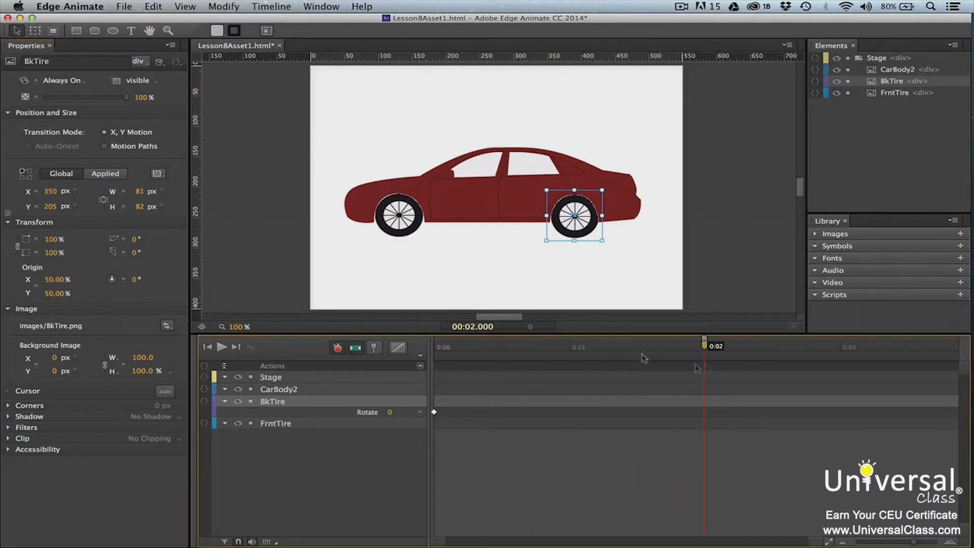
click(133, 279)
text(360)
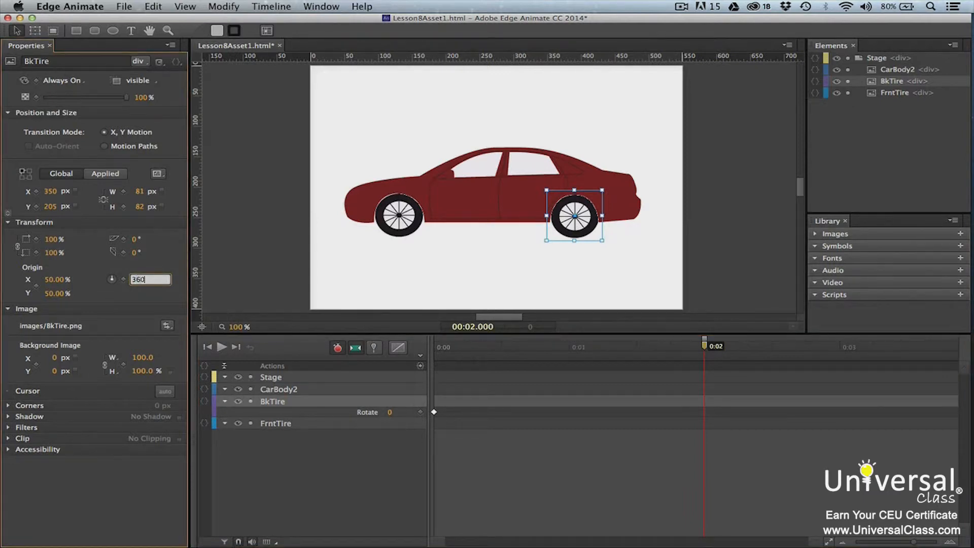
key(Return)
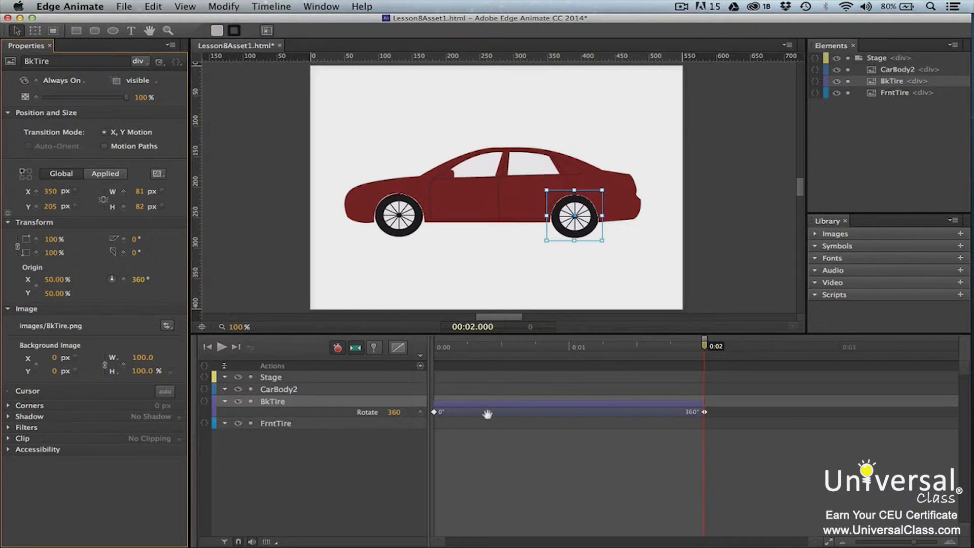
- Preview the animation and copy the BkTire rotation transition onto FrntTire, starting at 0:00
key(space)
click(705, 348)
drag(705, 347, 434, 348)
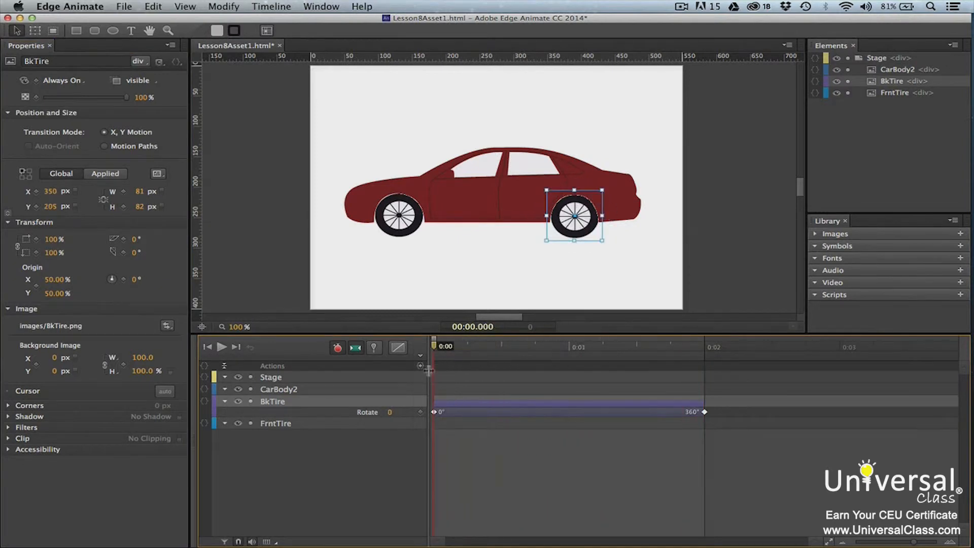
right_click(511, 406)
click(539, 449)
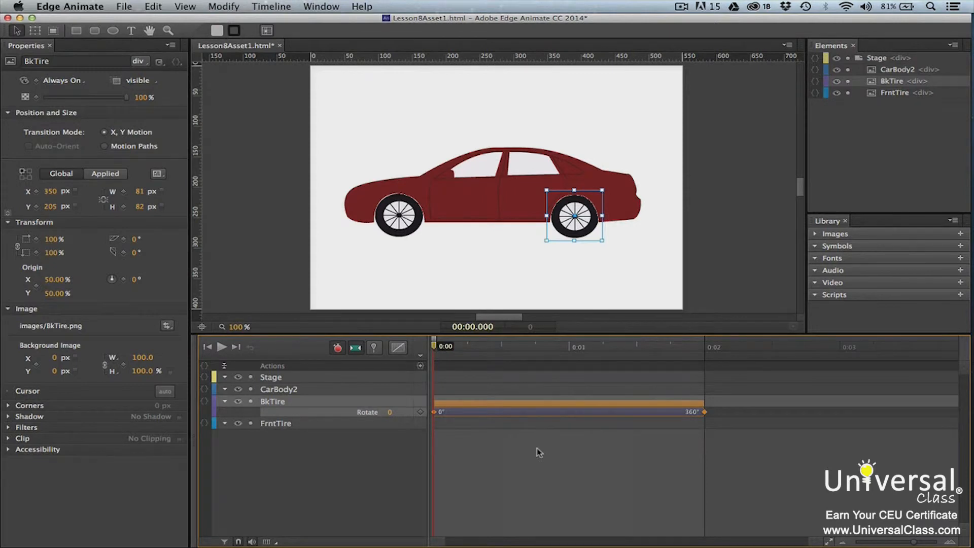
right_click(501, 425)
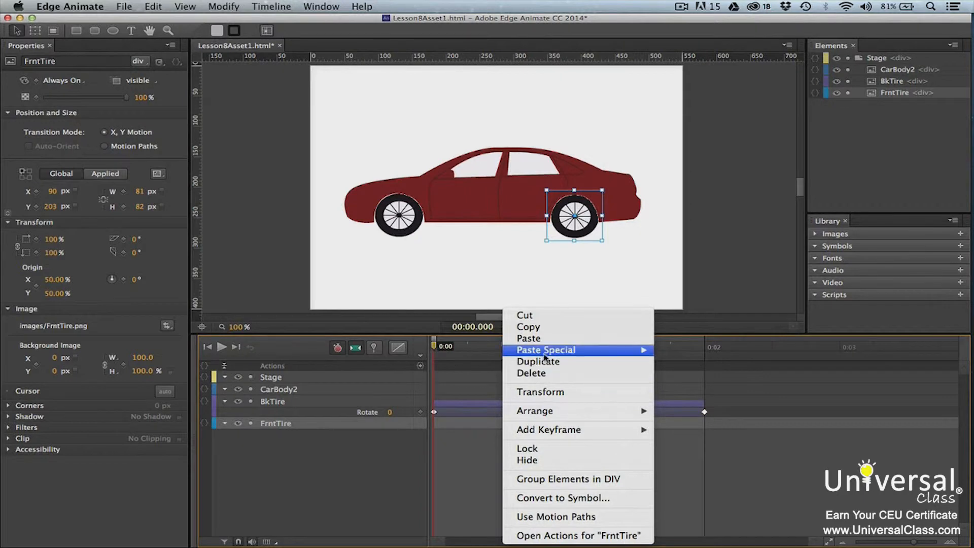
click(546, 338)
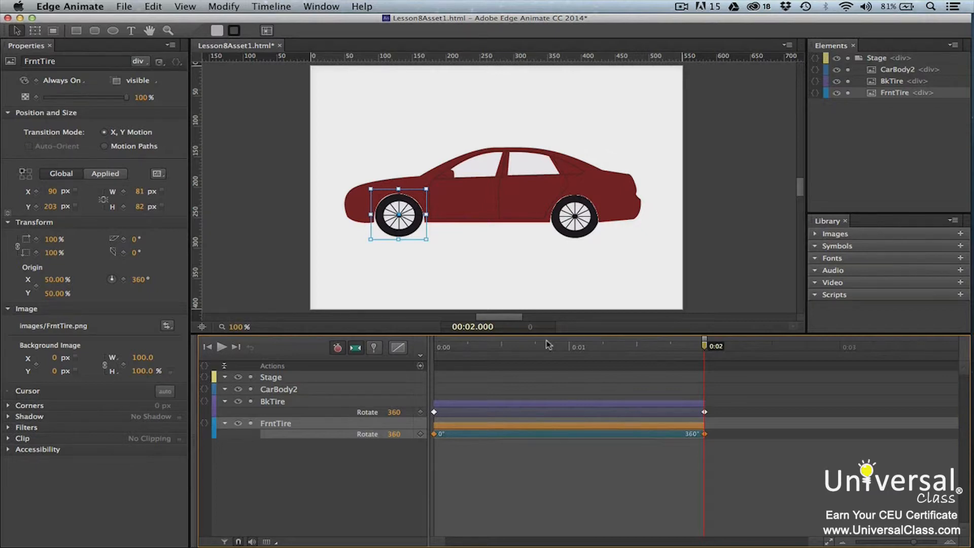
click(713, 162)
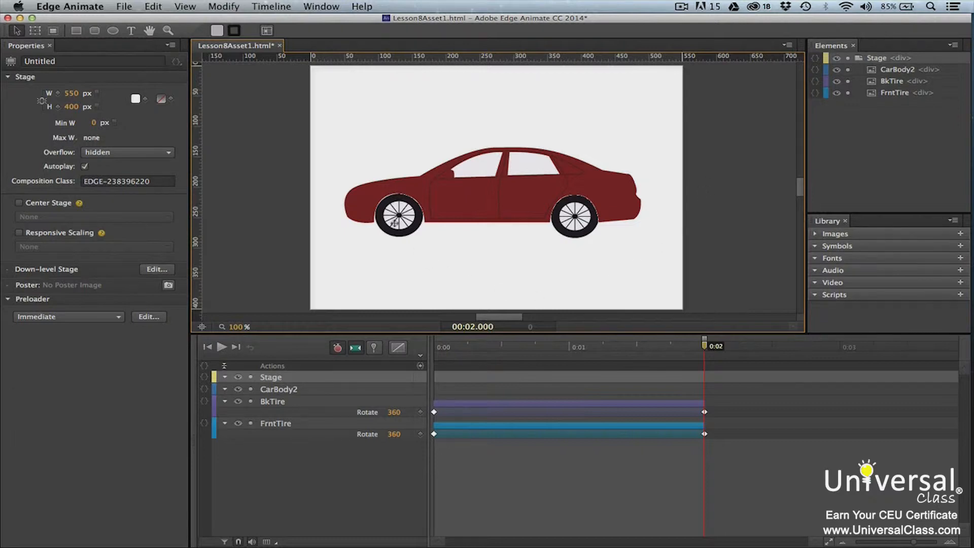
- Convert the car body and both tires into one symbol named rolling_wheels
click(396, 224)
super+click(397, 223)
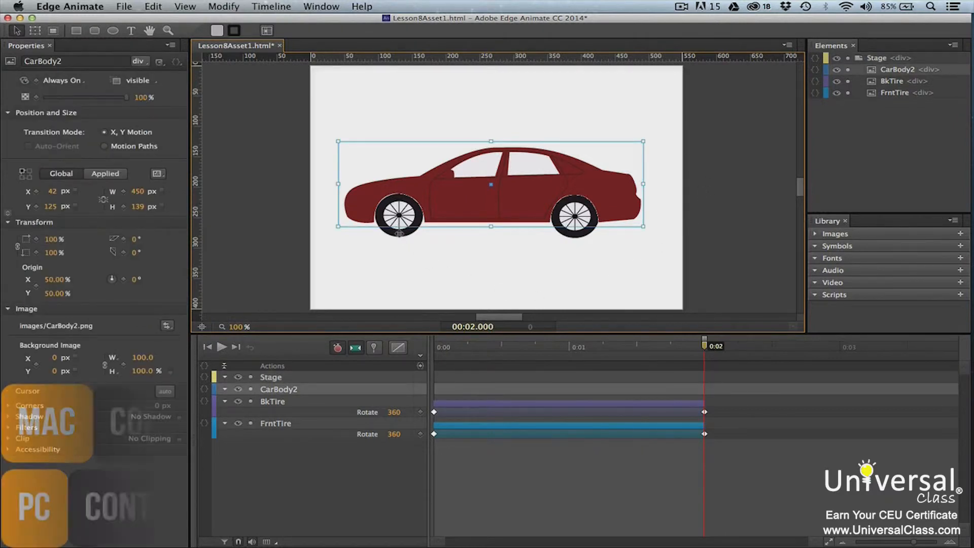
super+click(577, 236)
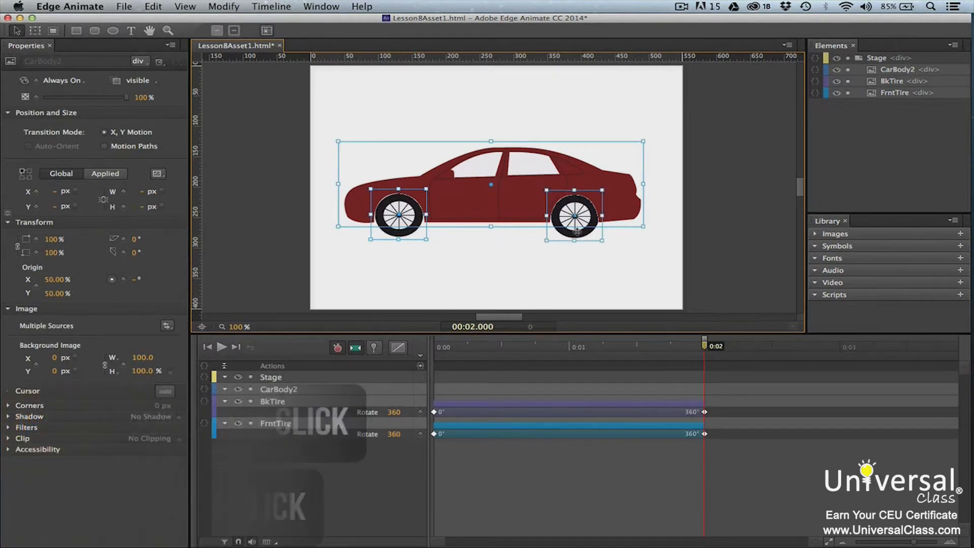
click(235, 8)
click(258, 94)
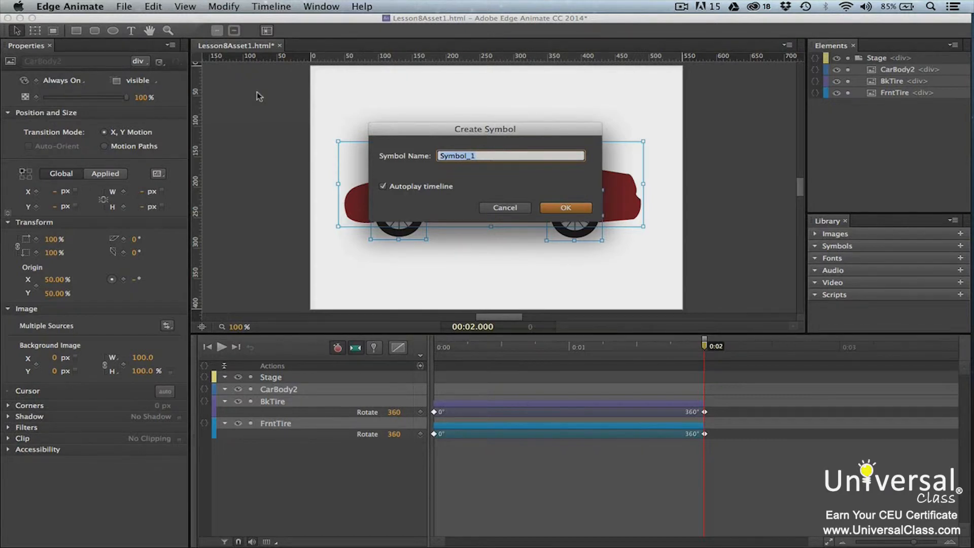
text(rolling_wheels)
click(567, 208)
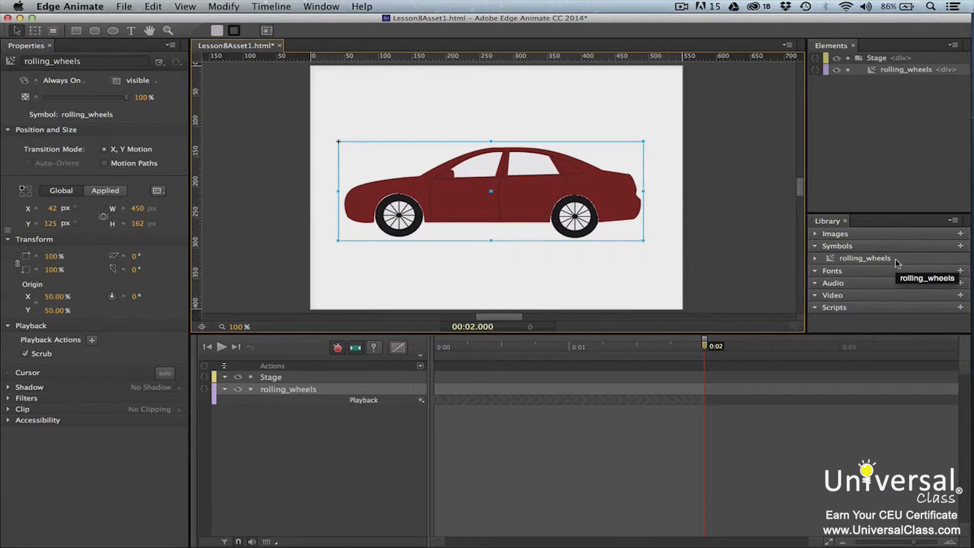
click(689, 160)
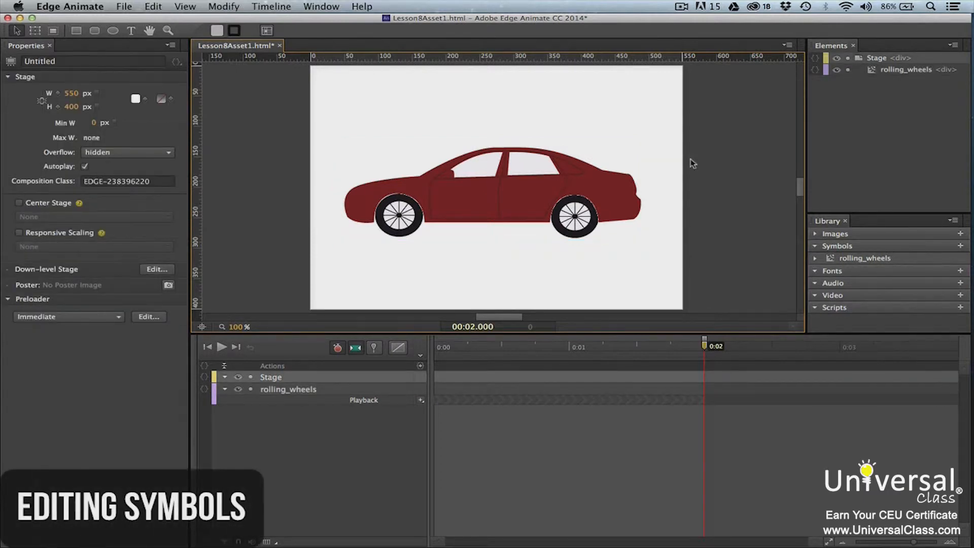
- Open the rolling_wheels symbol for in-place editing and return to the Stage, using two different ways to exit
double_click(541, 191)
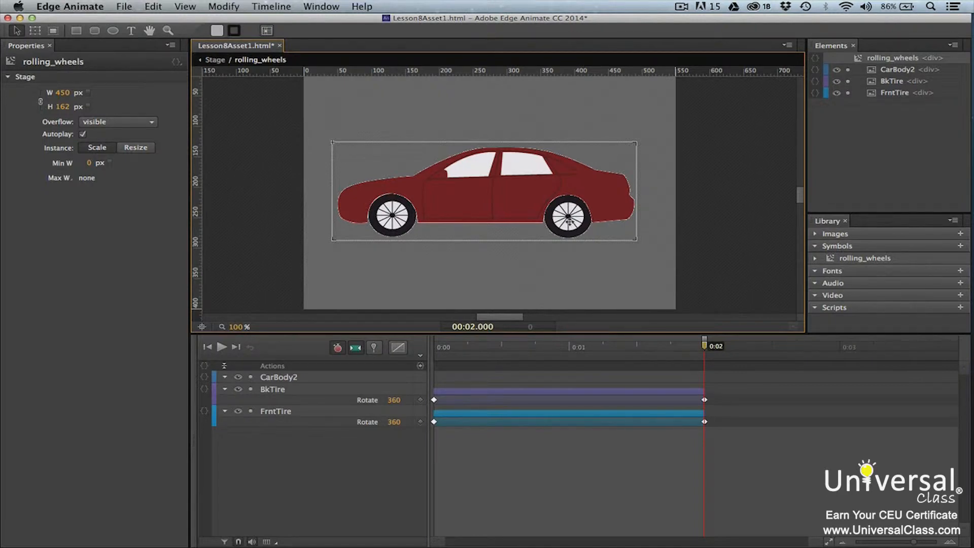
double_click(708, 207)
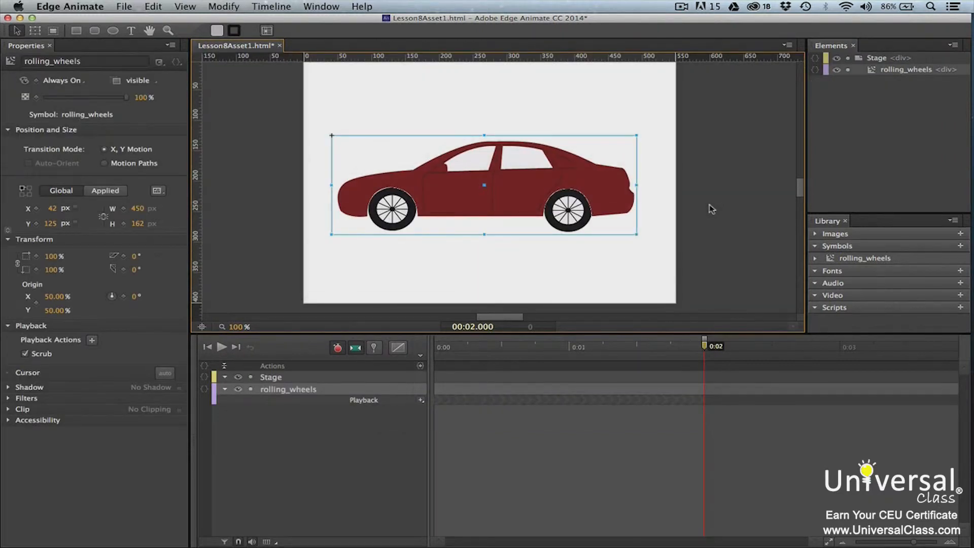
double_click(570, 183)
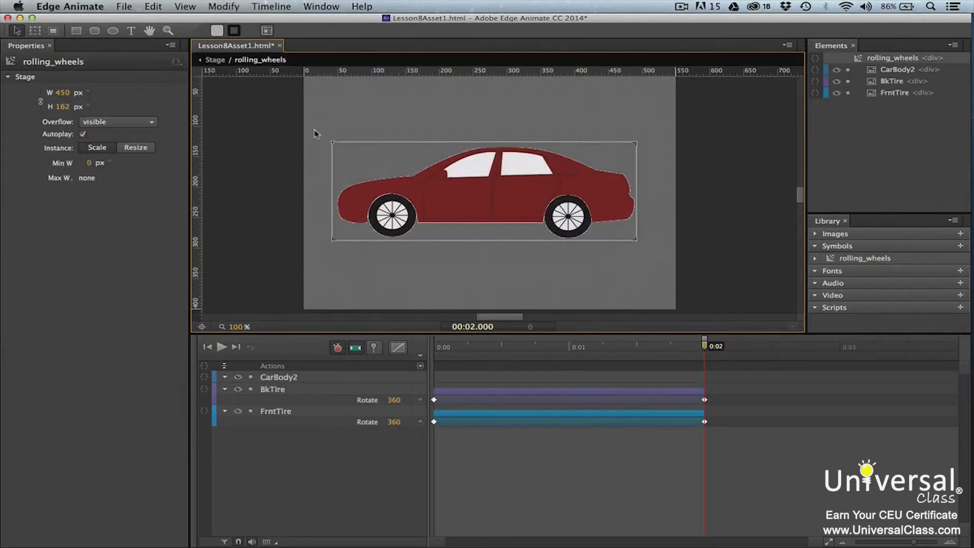
click(215, 60)
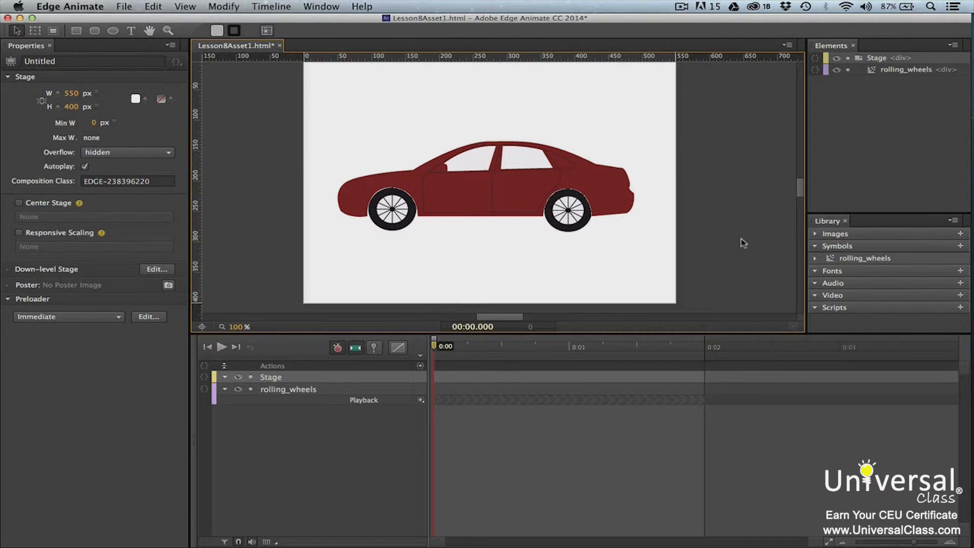
- Open the rolling_wheels symbol for editing and insert a trigger at 0:02 on its timeline
double_click(492, 179)
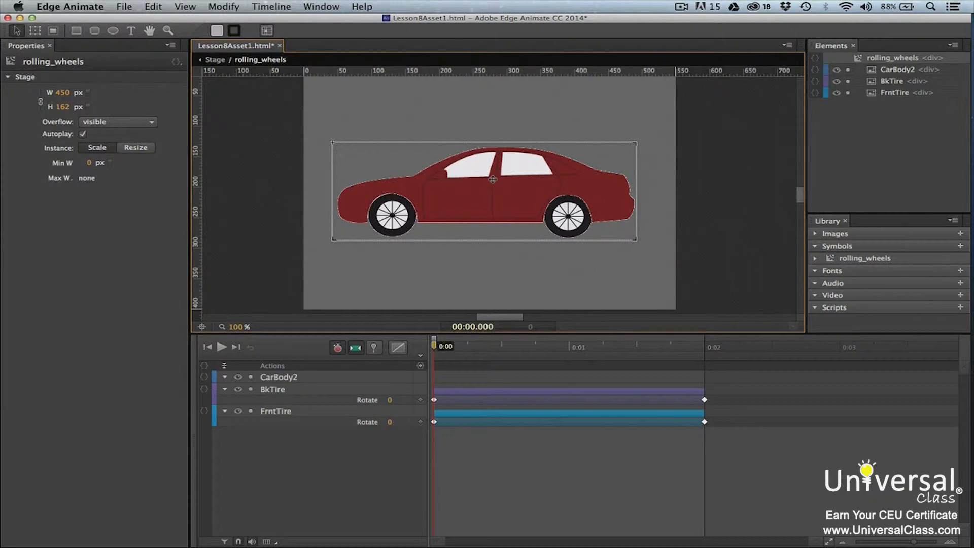
drag(434, 346, 706, 358)
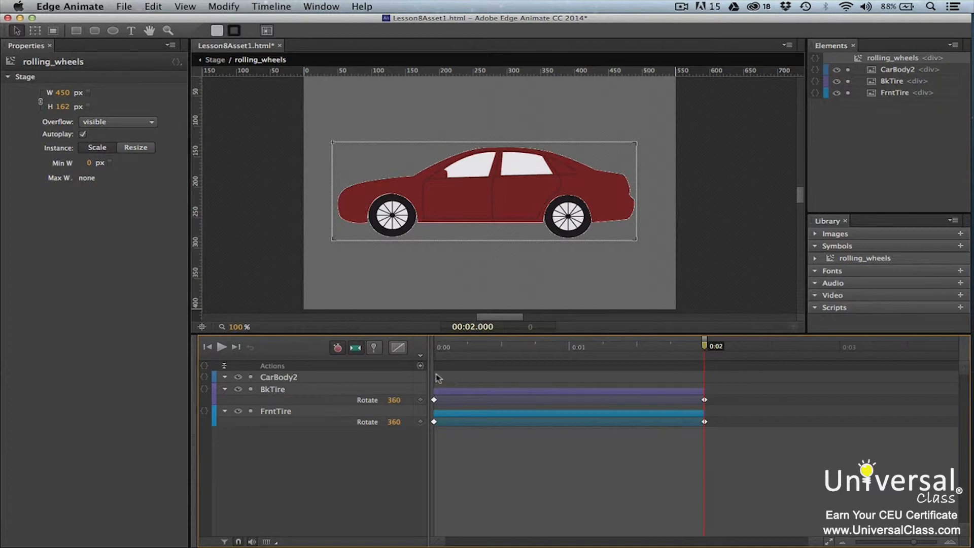
click(421, 366)
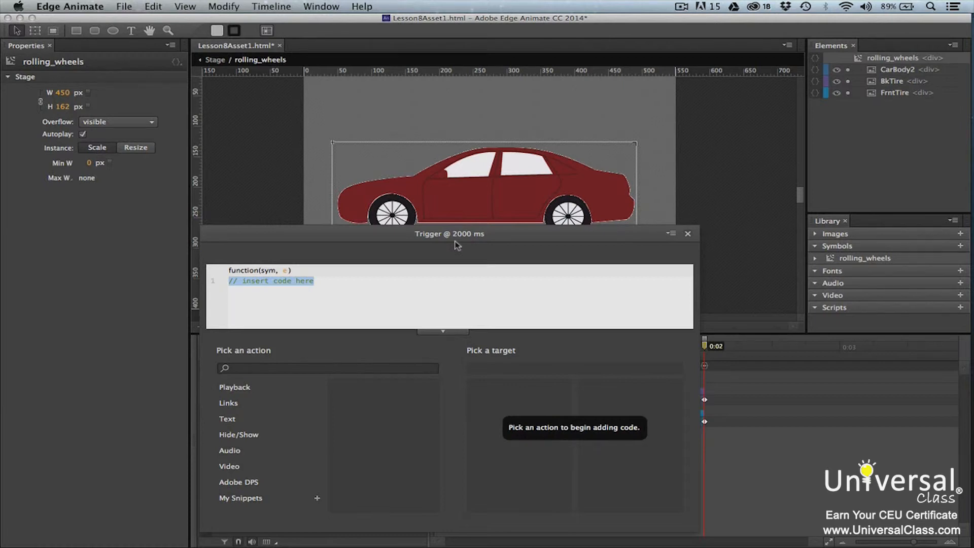
- Add a Play From playback action to the trigger on a new code line, targeting rolling_wheels
click(368, 284)
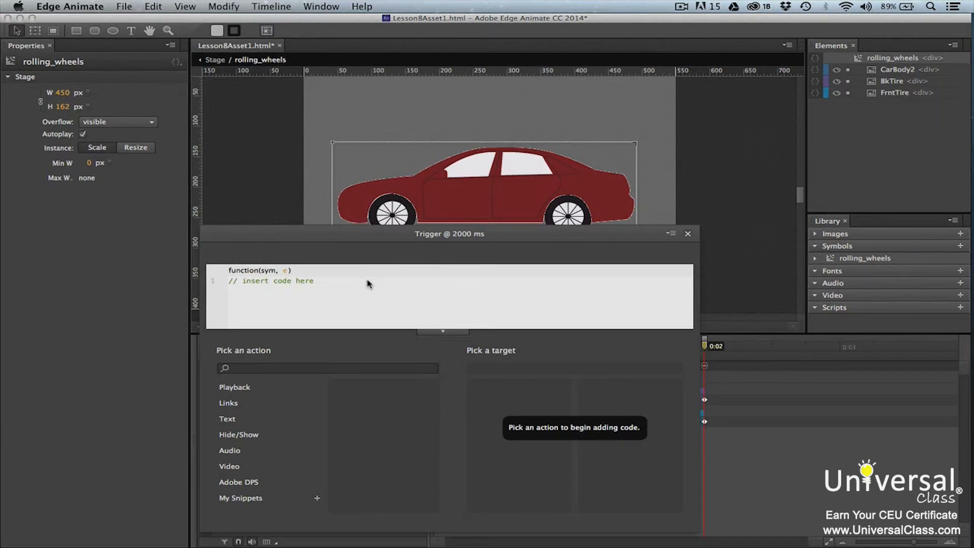
key(Return)
click(243, 387)
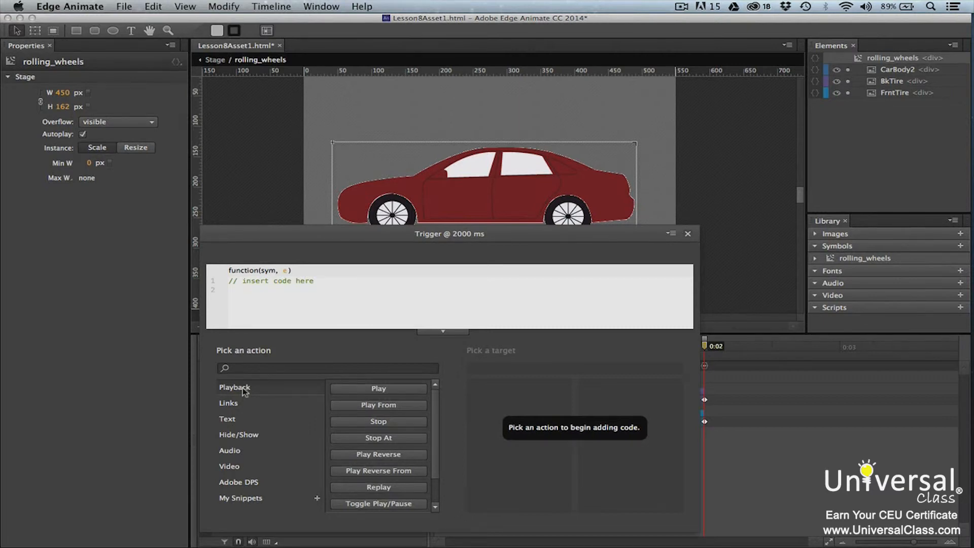
click(368, 407)
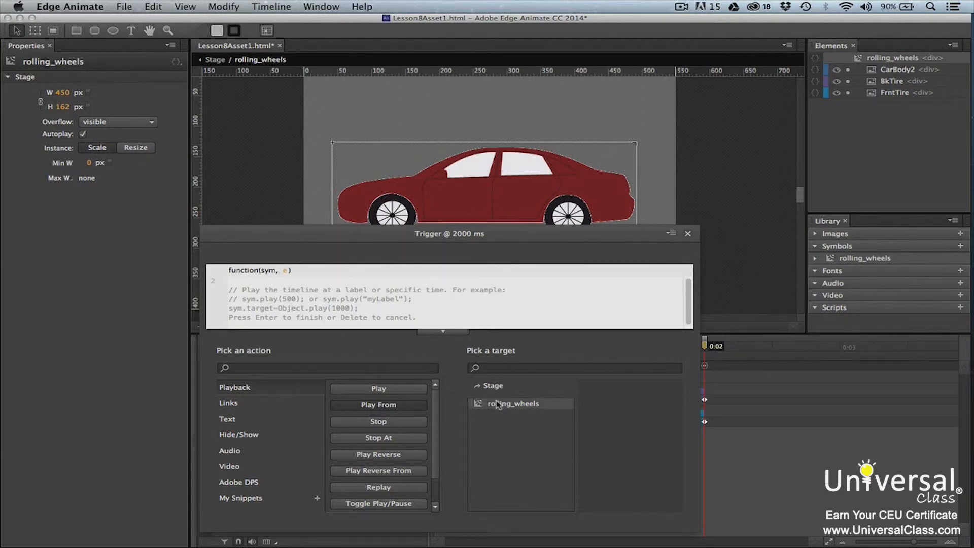
click(497, 404)
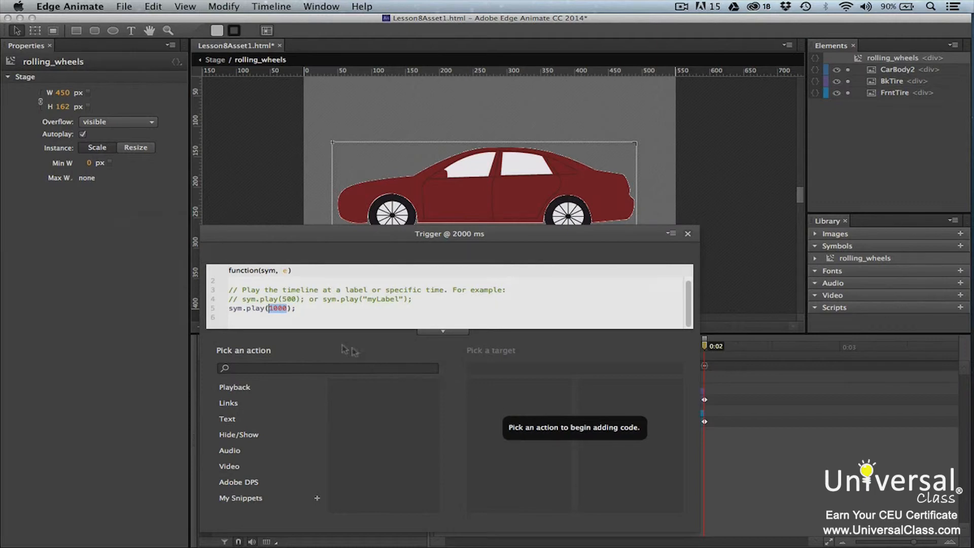
- Set the sym.play position in the trigger code to 0 and close the code editor
click(281, 309)
key(BackSpace)
key(BackSpace)
key(BackSpace)
click(688, 234)
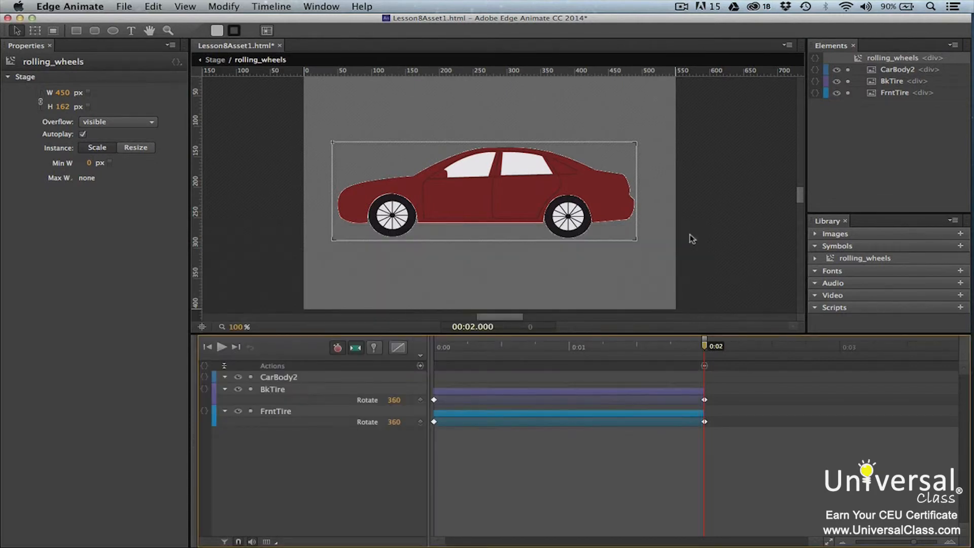
- Exit the symbol to the Stage and preview the composition in the browser
click(749, 221)
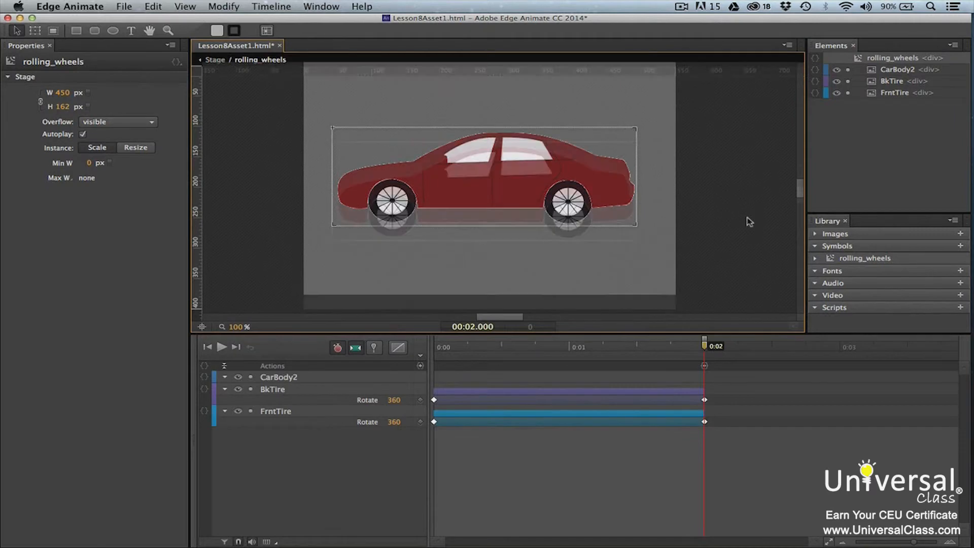
double_click(750, 221)
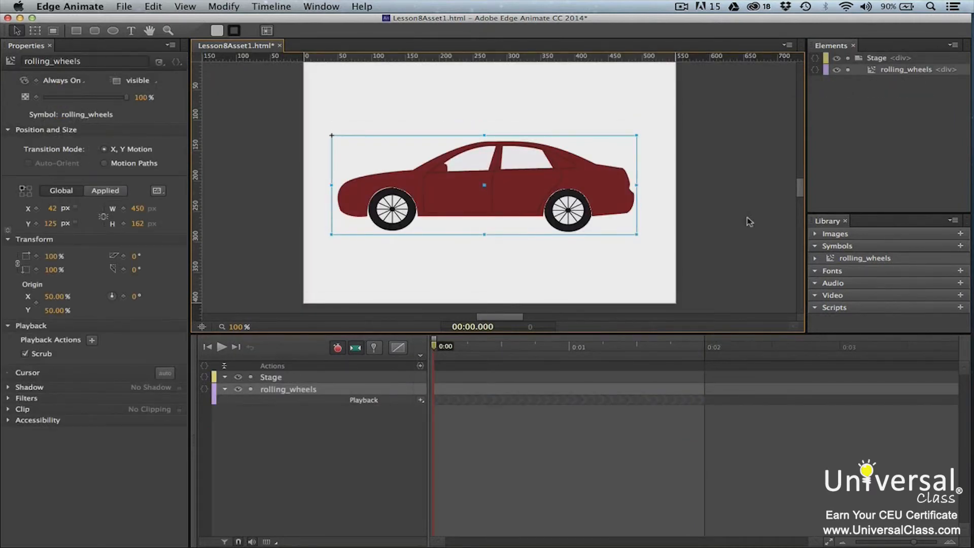
click(124, 6)
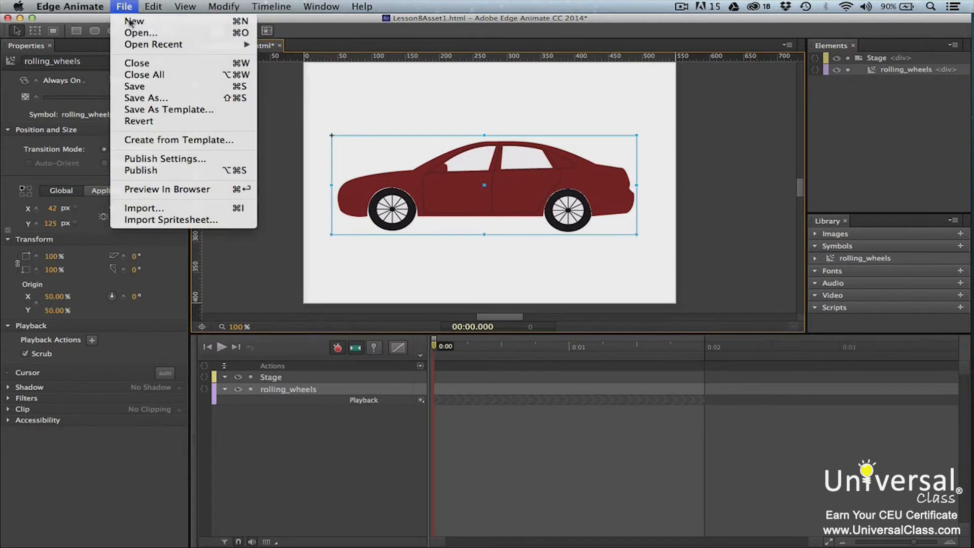
click(189, 189)
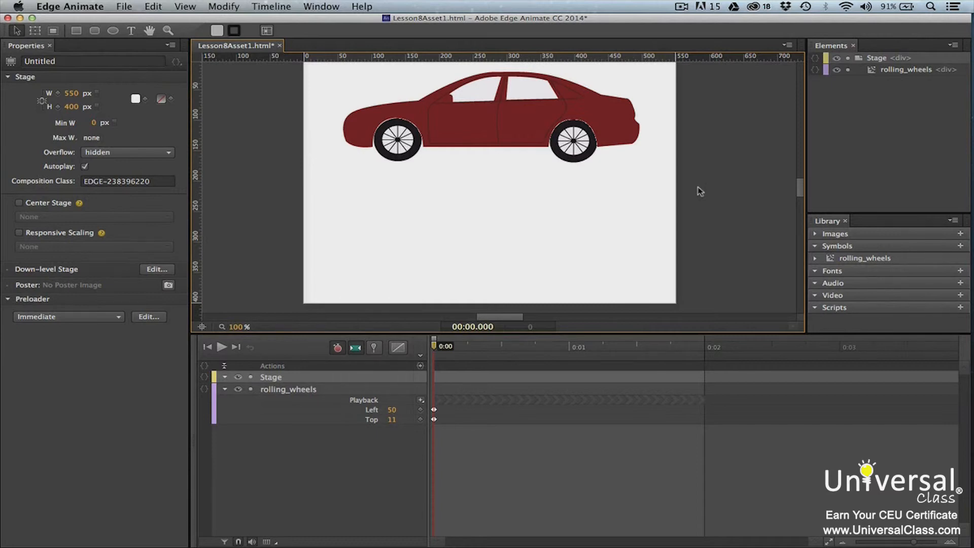
- Place a second rolling_wheels instance below the first car at about X 73, Y 200, and inspect its symbol timeline
drag(851, 259, 352, 181)
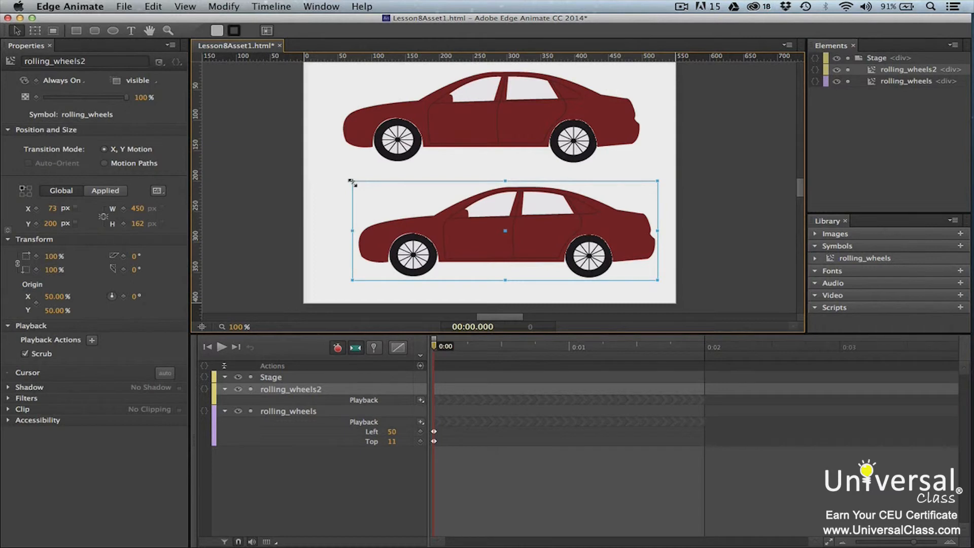
click(296, 189)
double_click(472, 234)
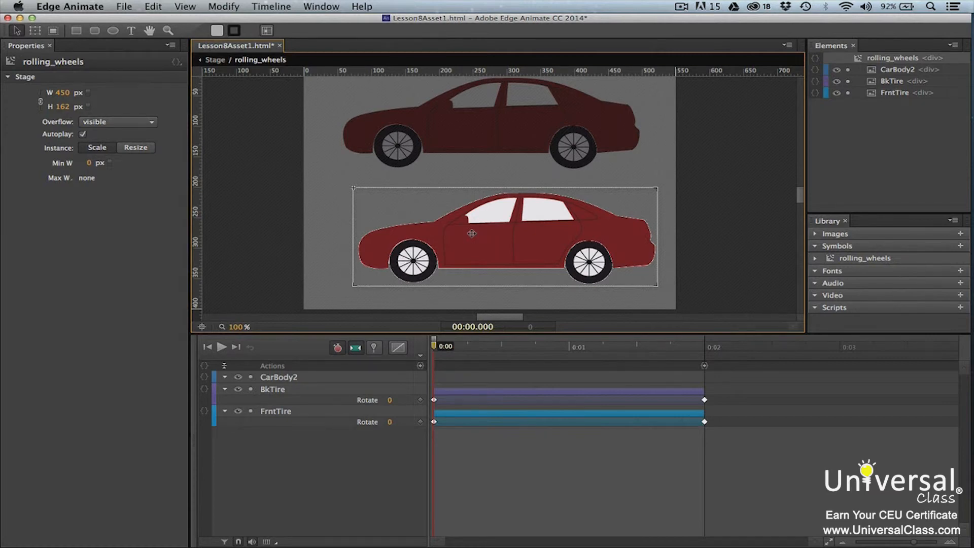
double_click(729, 243)
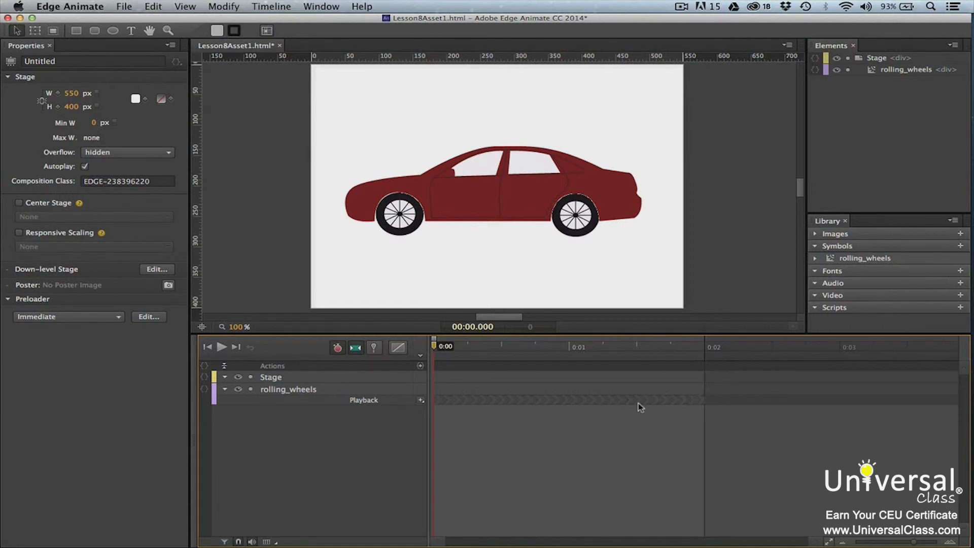
- Open the rolling_wheels symbol to examine its wheel rotation timeline, and return to the Stage
double_click(572, 202)
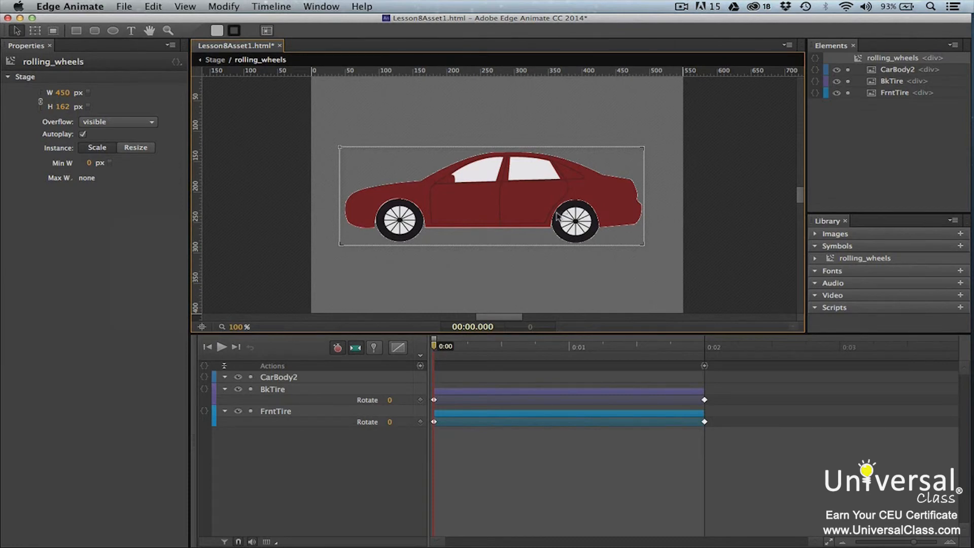
double_click(707, 202)
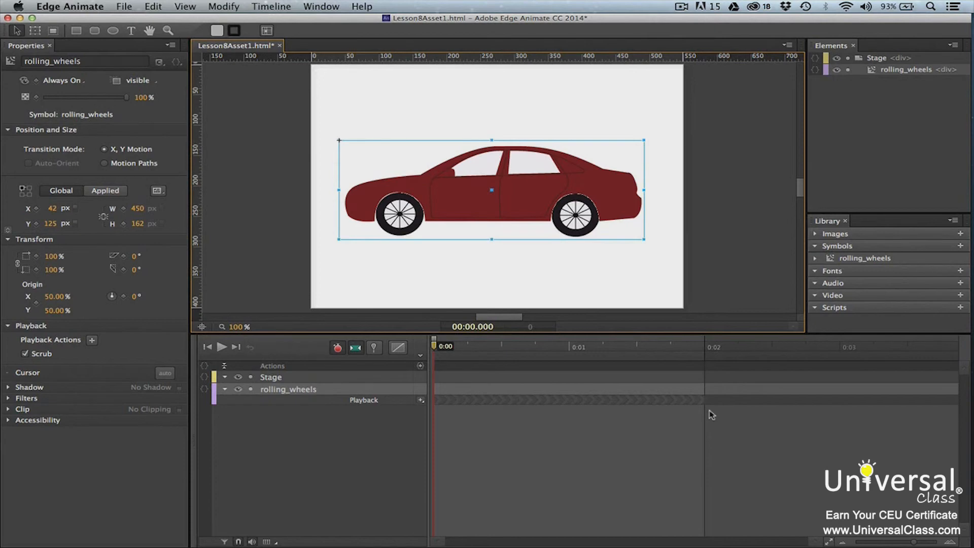
- Add a Stop playback command to the rolling_wheels instance at 0:00 on the Stage timeline
click(711, 377)
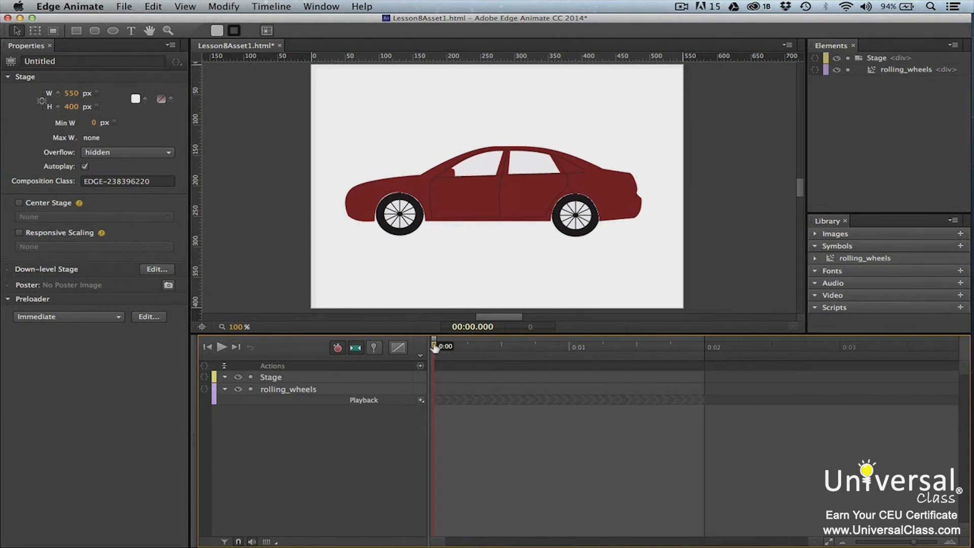
click(420, 399)
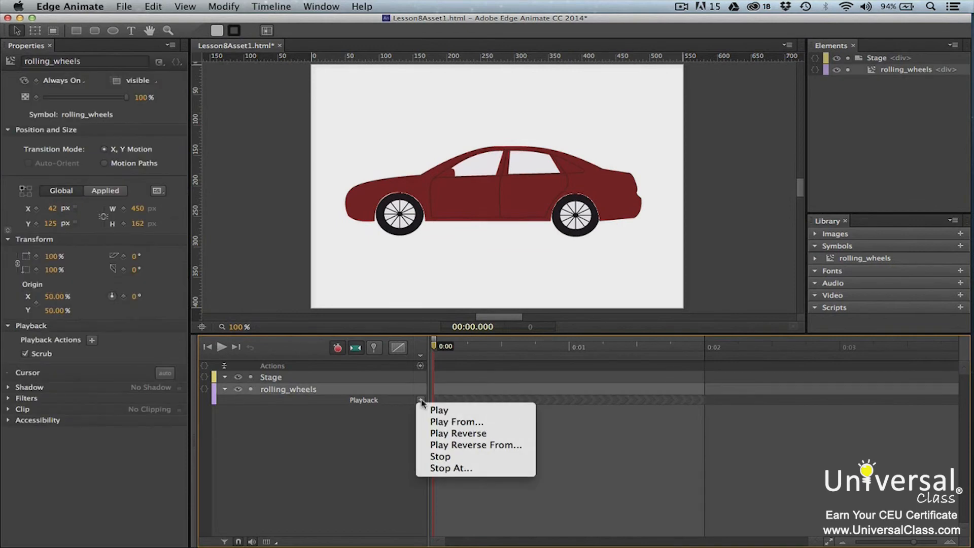
click(440, 456)
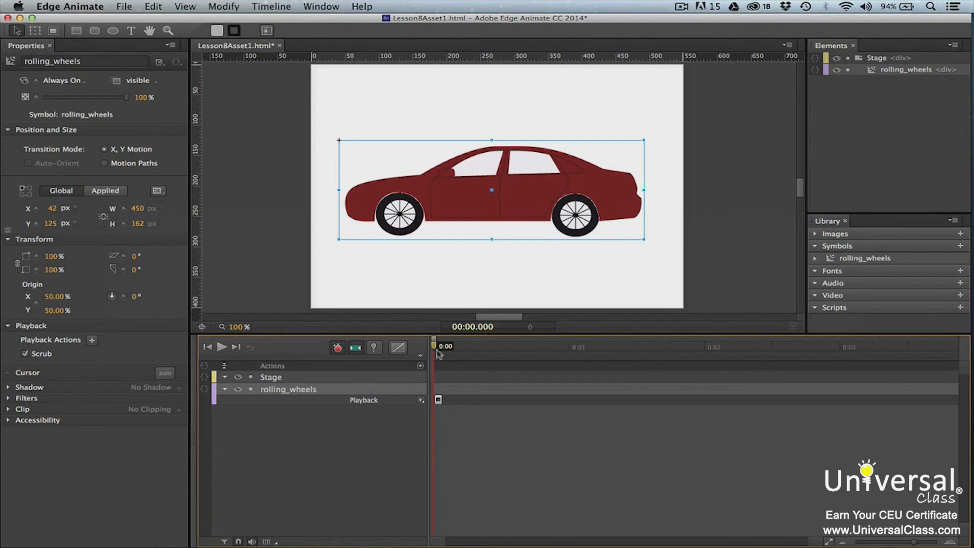
- Add a Play playback command to the rolling_wheels instance at 0:01
drag(434, 346, 572, 347)
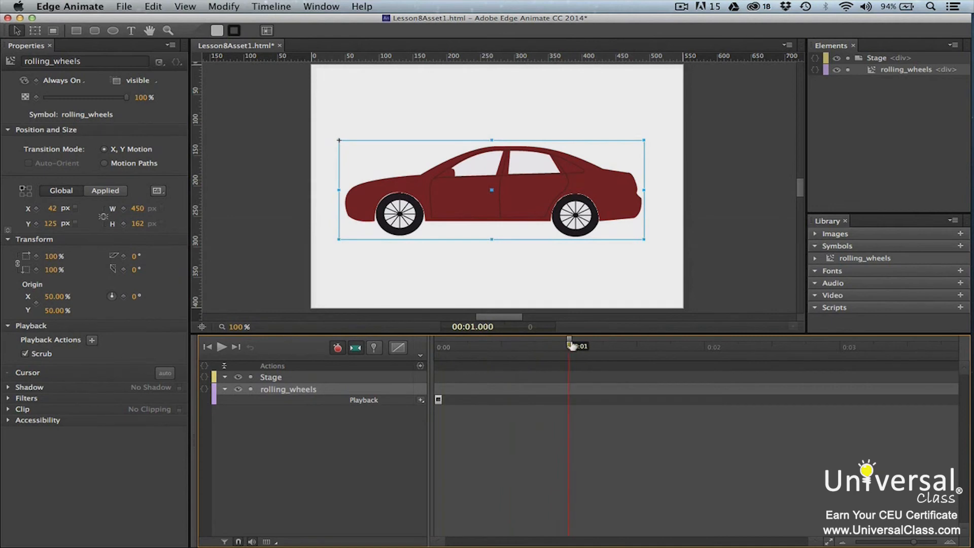
click(420, 399)
click(432, 411)
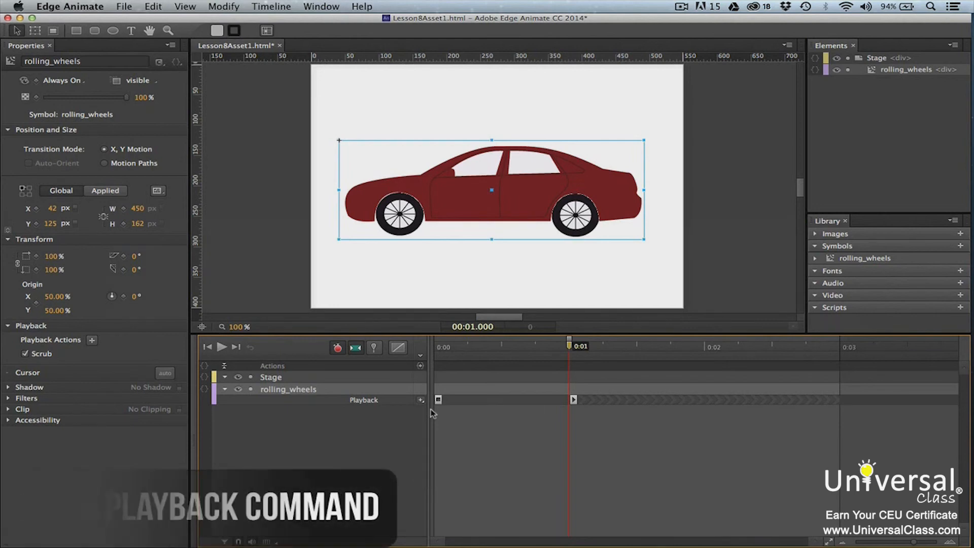
- Delete the Play playback command at 0:01 from the rolling_wheels instance
click(572, 398)
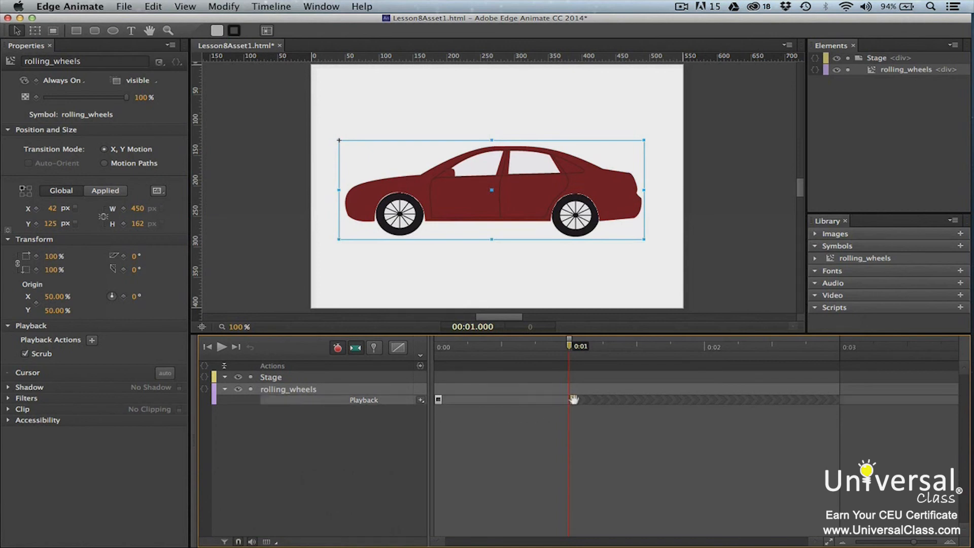
click(573, 399)
key(Delete)
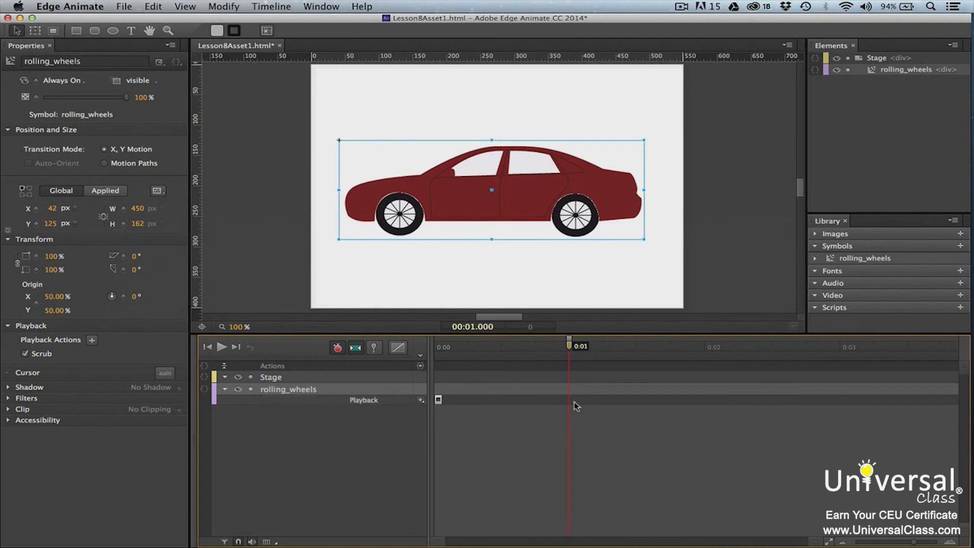
- Delete the remaining Stop command from the rolling_wheels playback track and undo the deletion
click(390, 400)
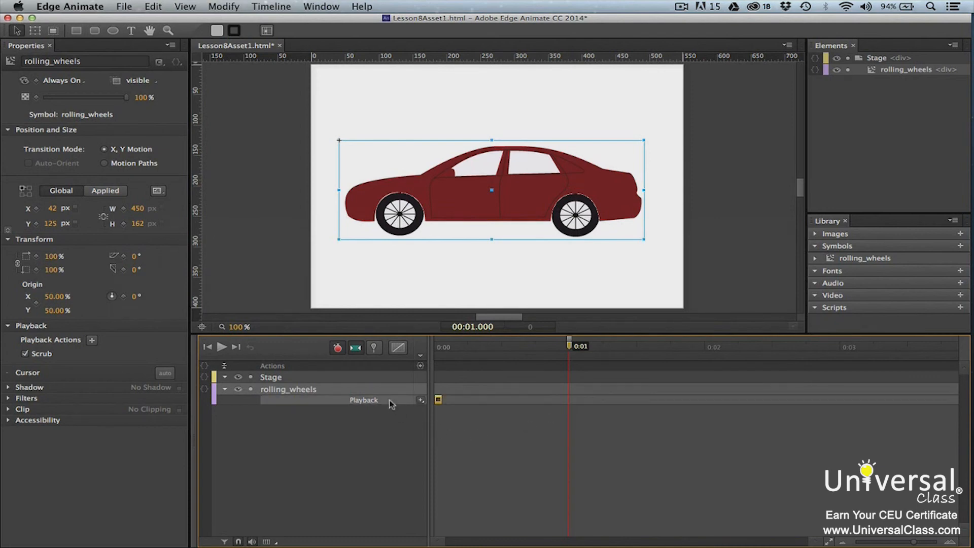
key(Delete)
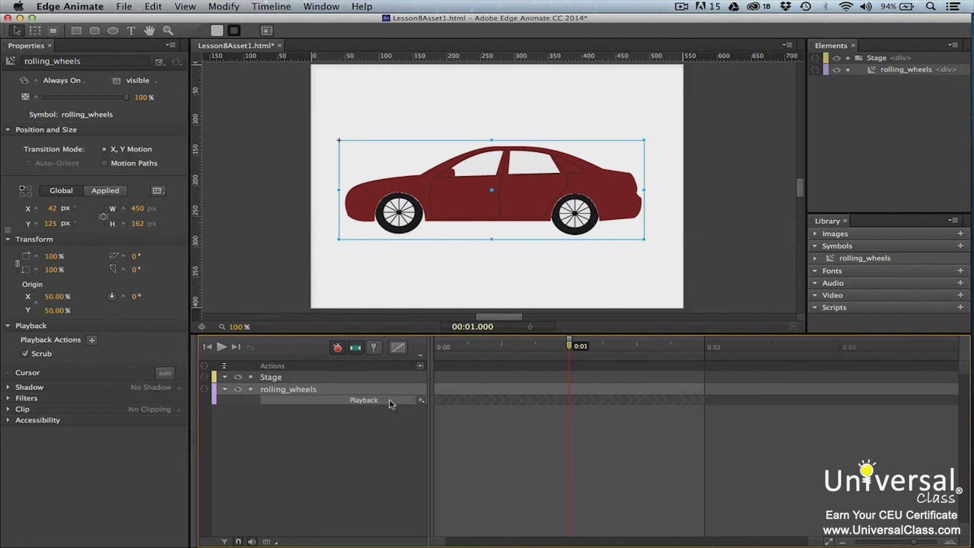
key(super+z)
- Move the Stop command of rolling_wheels to about 0:00.789 and play the timeline from the beginning
drag(488, 403, 546, 400)
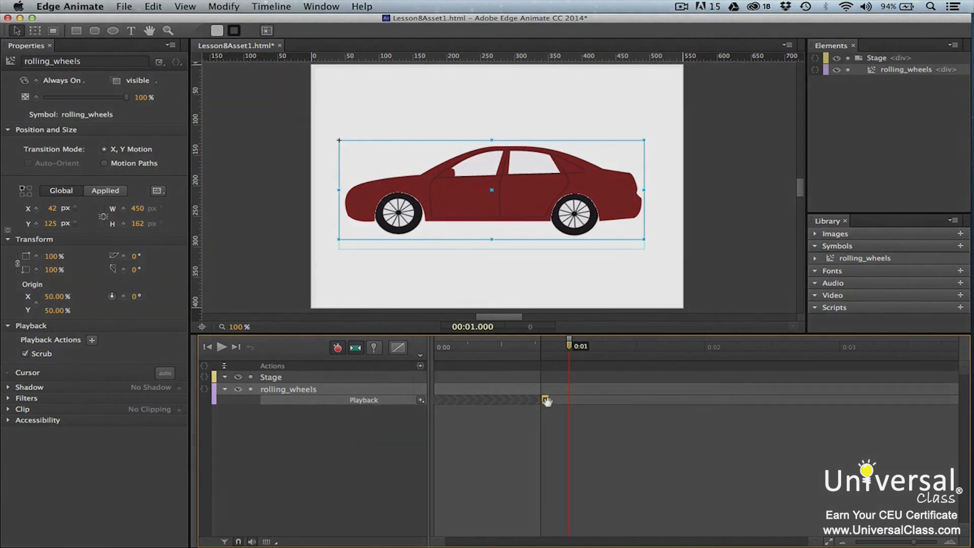
click(437, 346)
key(space)
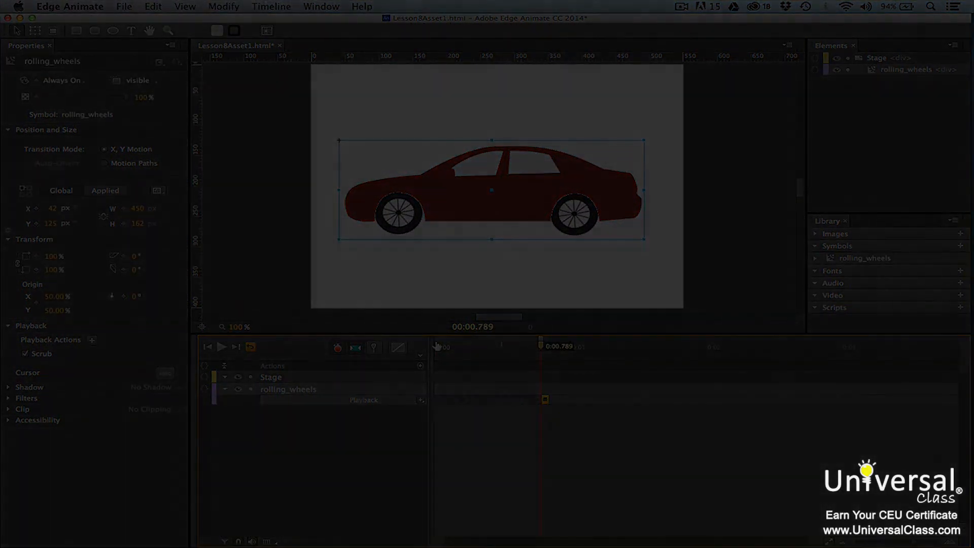